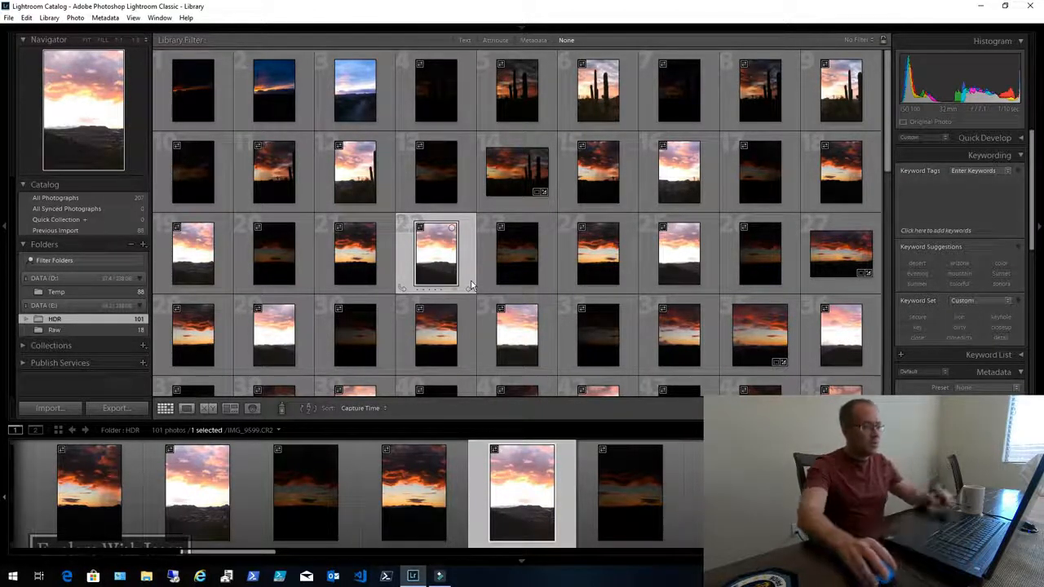
- Select the 15 bracketed sunset exposures for the panorama: grid photos 13, 15 through 26, 28 and 29
click(606, 191)
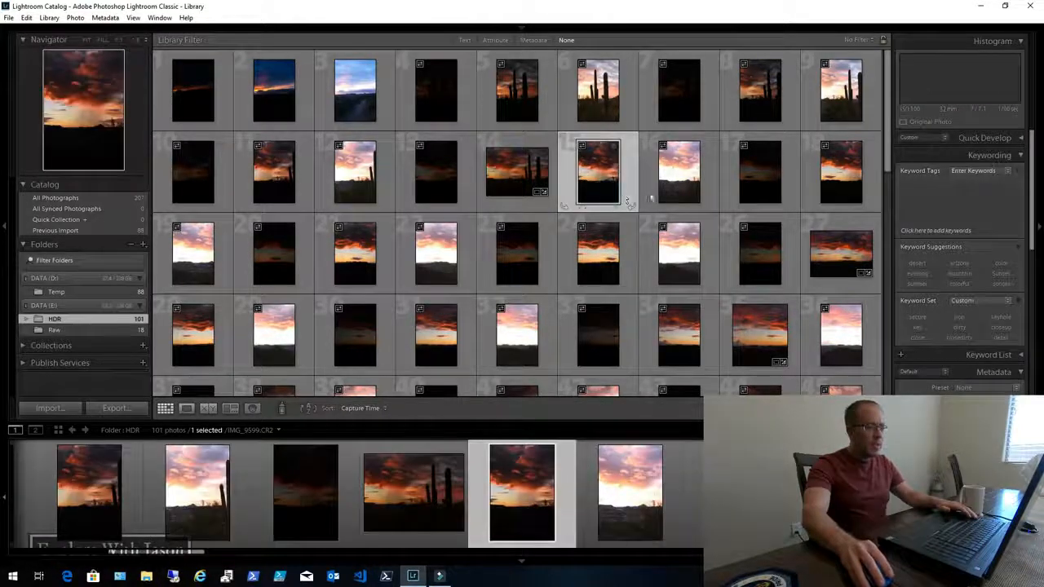
click(452, 155)
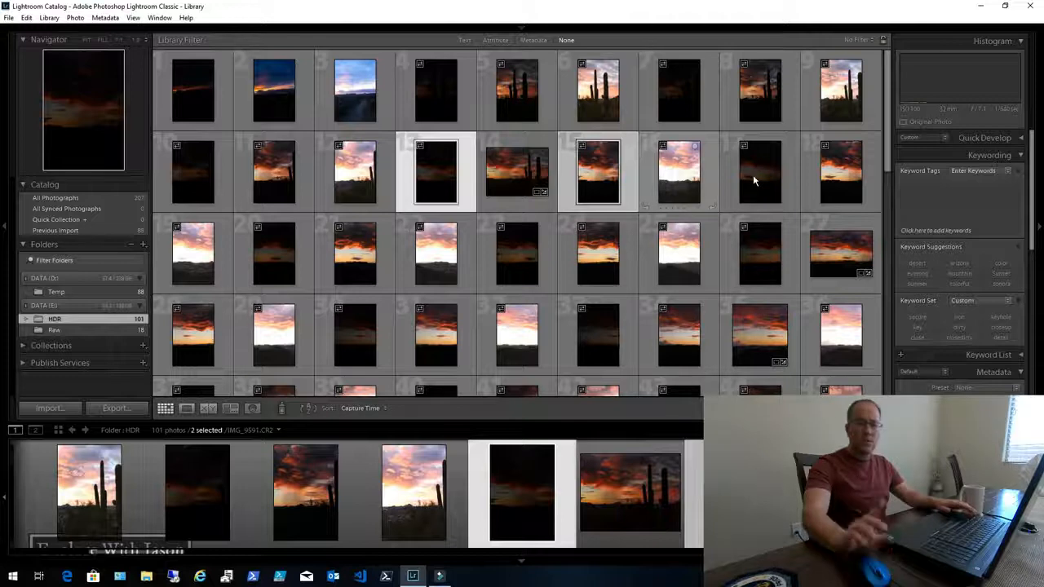
ctrl+click(685, 175)
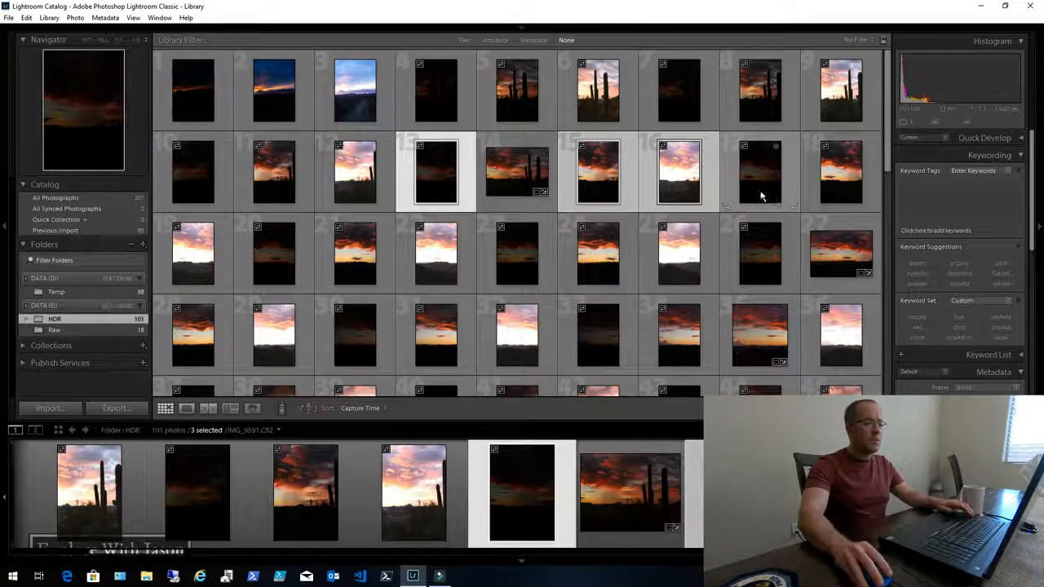
ctrl+click(754, 180)
ctrl+click(820, 186)
ctrl+click(207, 255)
ctrl+click(270, 265)
ctrl+click(366, 271)
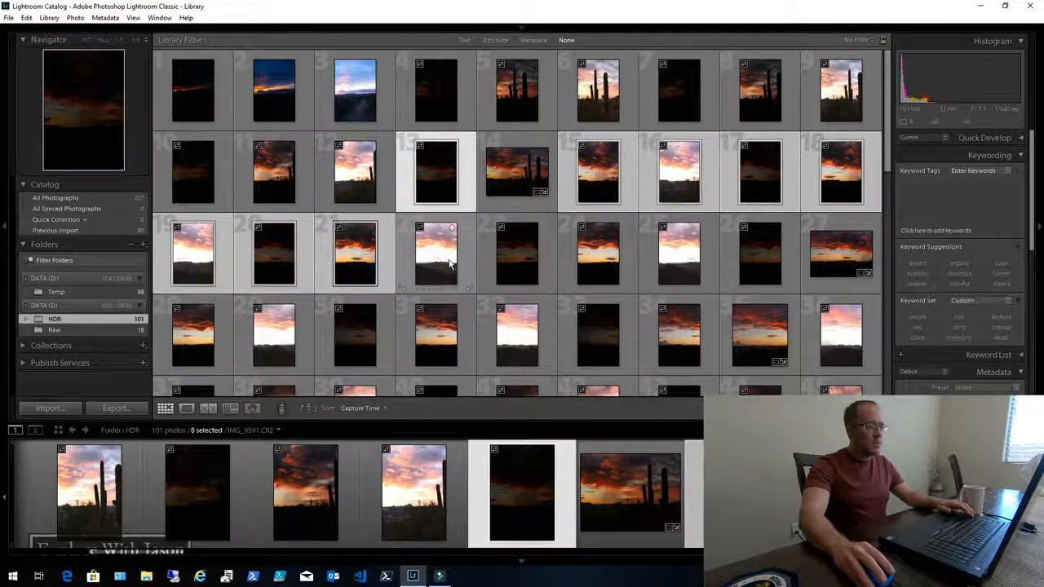
ctrl+click(448, 261)
ctrl+click(531, 260)
ctrl+click(608, 259)
ctrl+click(669, 257)
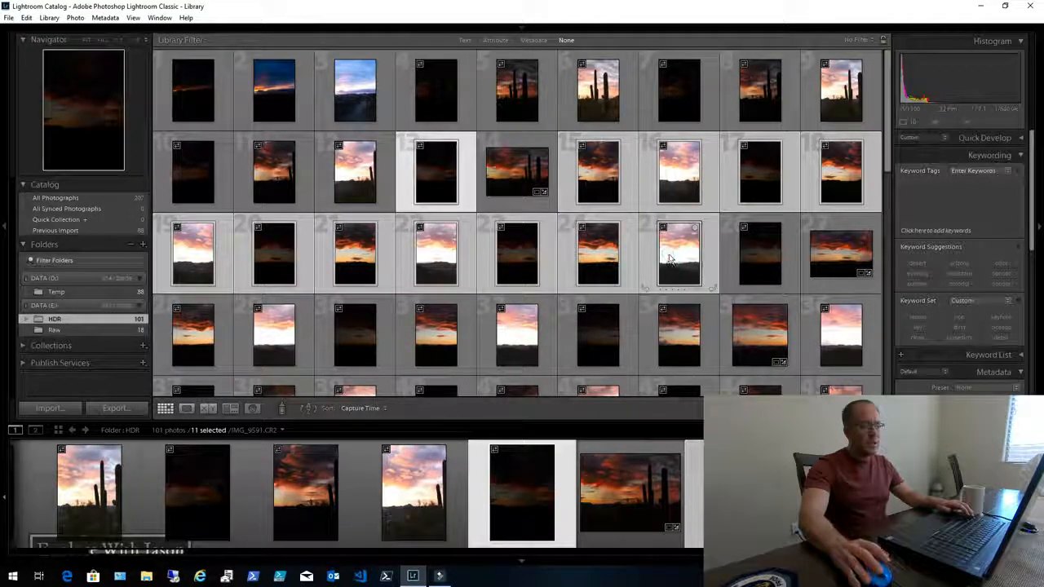
ctrl+click(758, 254)
ctrl+click(195, 330)
ctrl+click(268, 334)
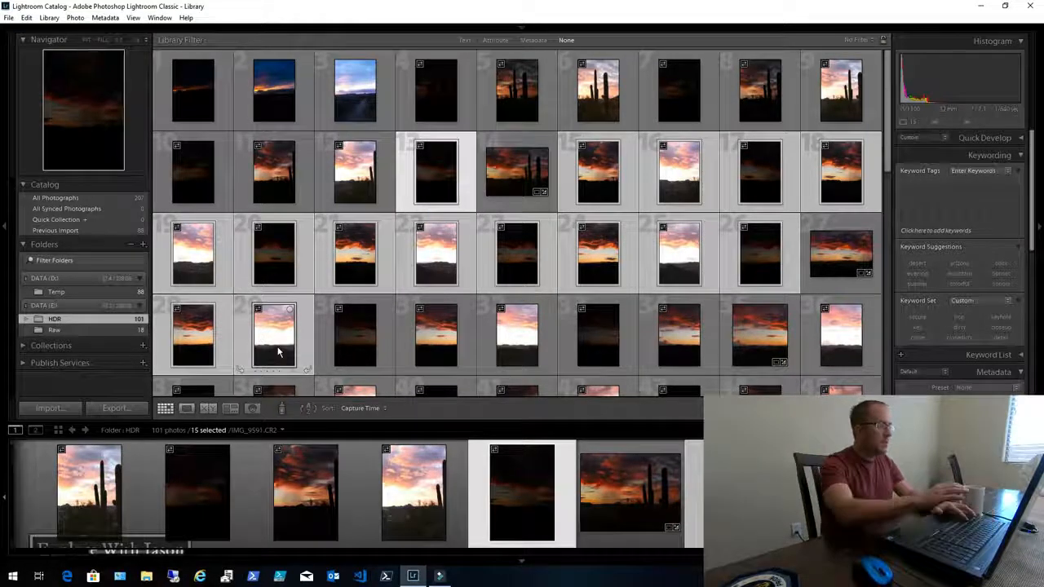
- Merge the selected bracketed photos into an HDR panorama with Cylindrical projection, Boundary Warp 0, Auto Crop and Auto Settings
key(d)
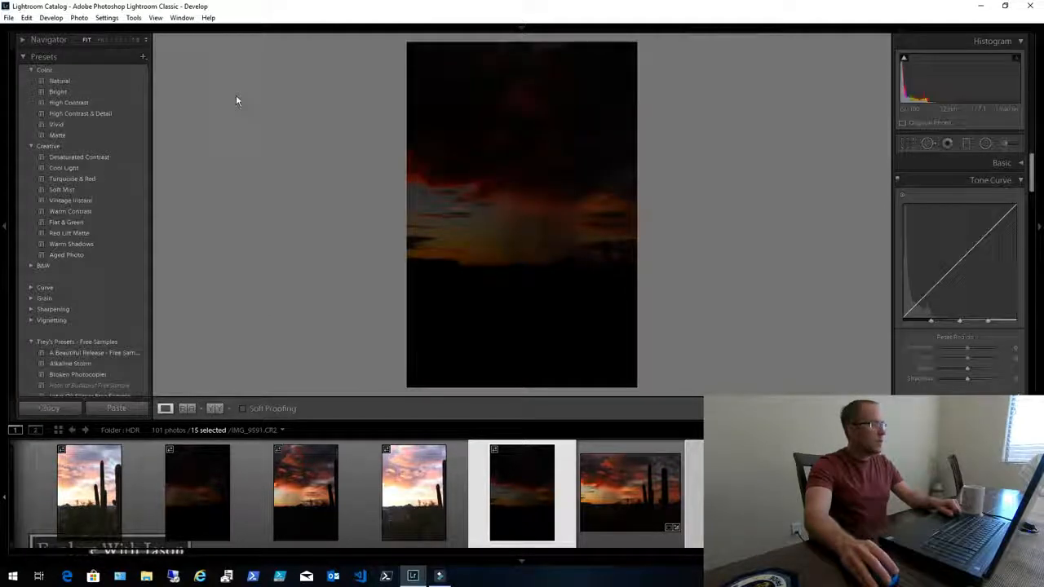
click(81, 19)
mouse_move(118, 85)
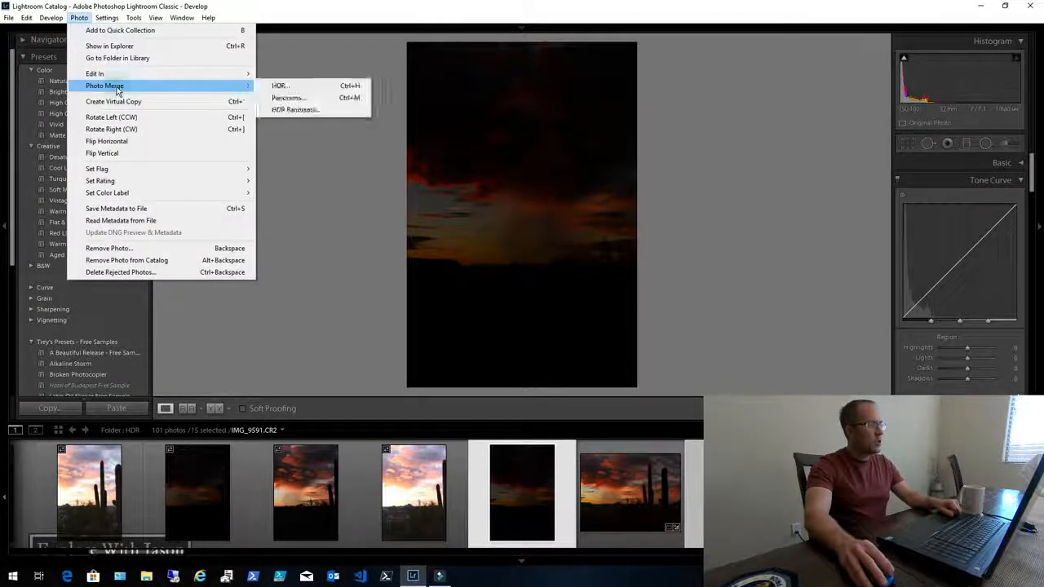
click(318, 110)
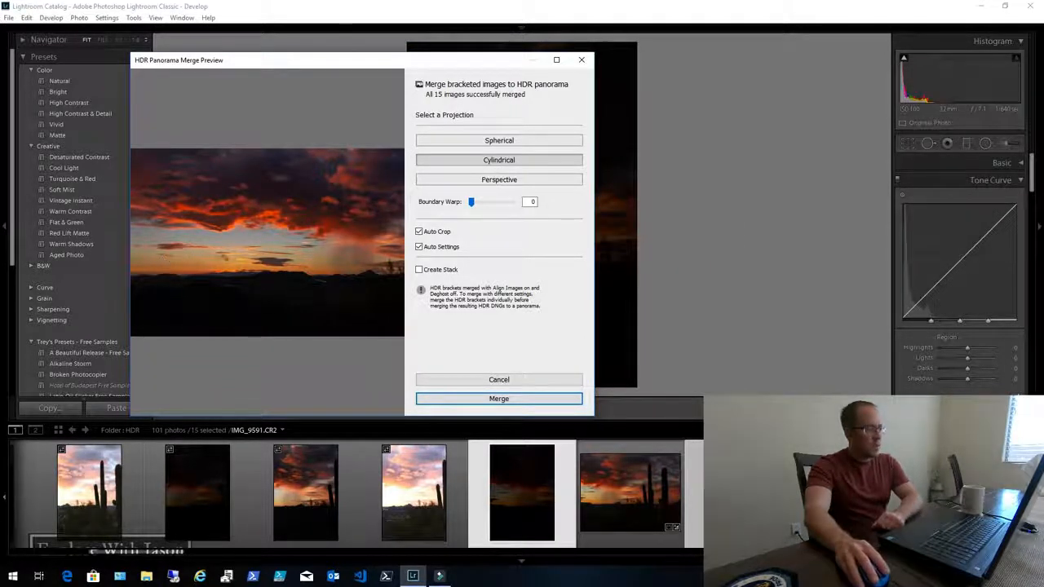
click(555, 401)
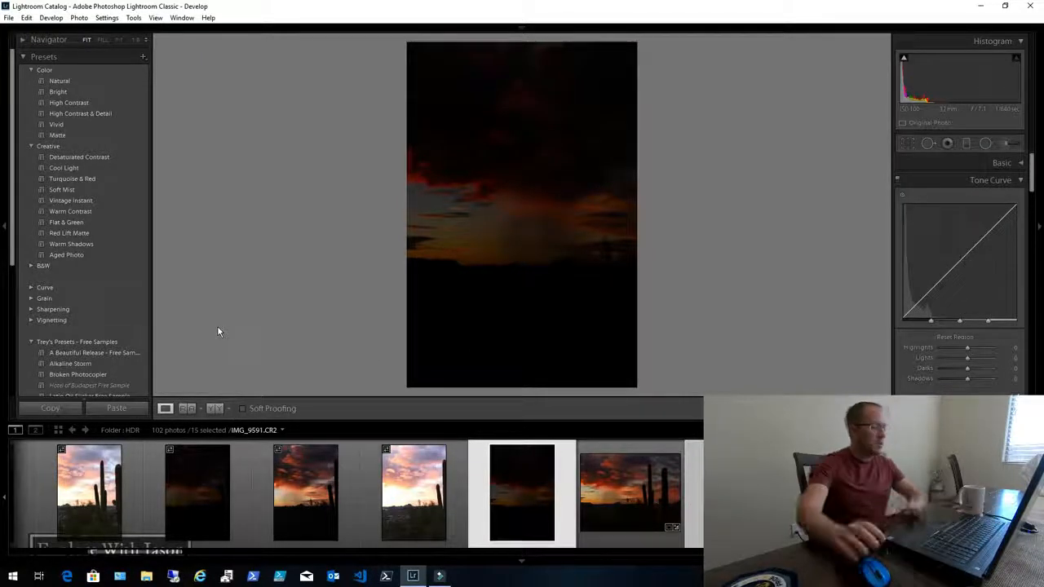
- Find the merged panorama IMG_9591-HDR-Pano.dng in the library grid and open it for developing
key(g)
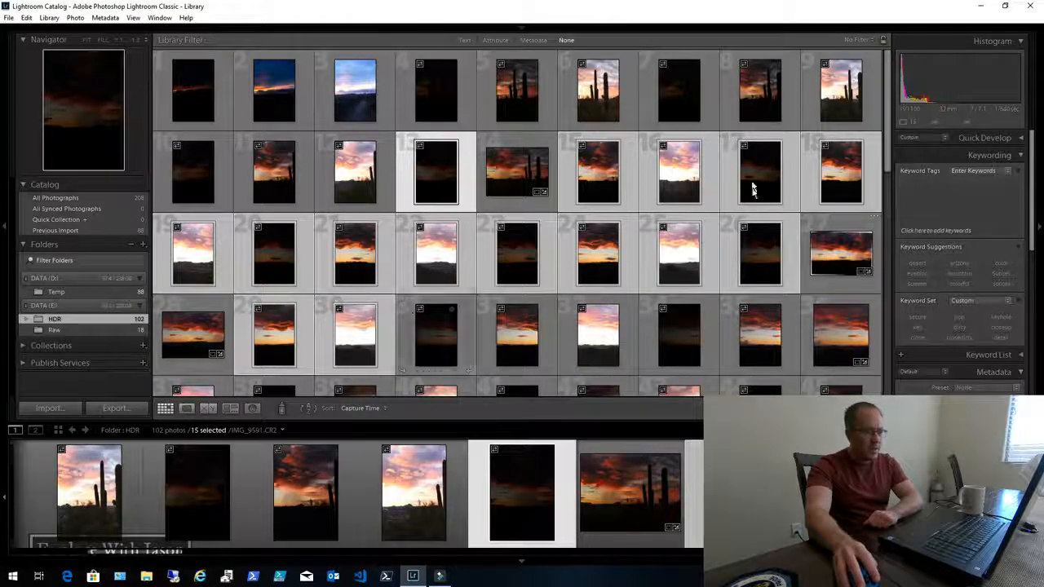
double_click(836, 254)
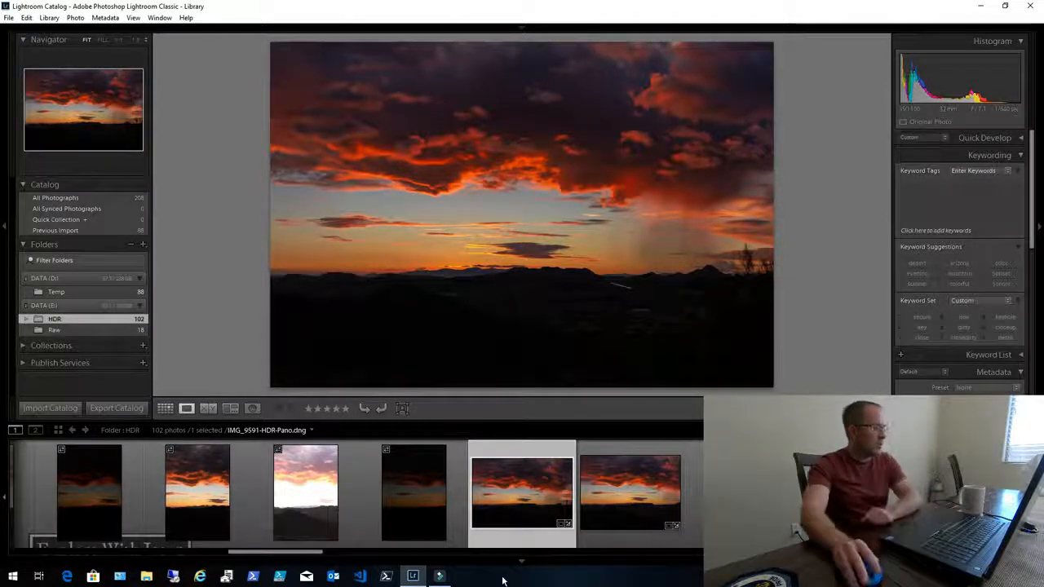
key(d)
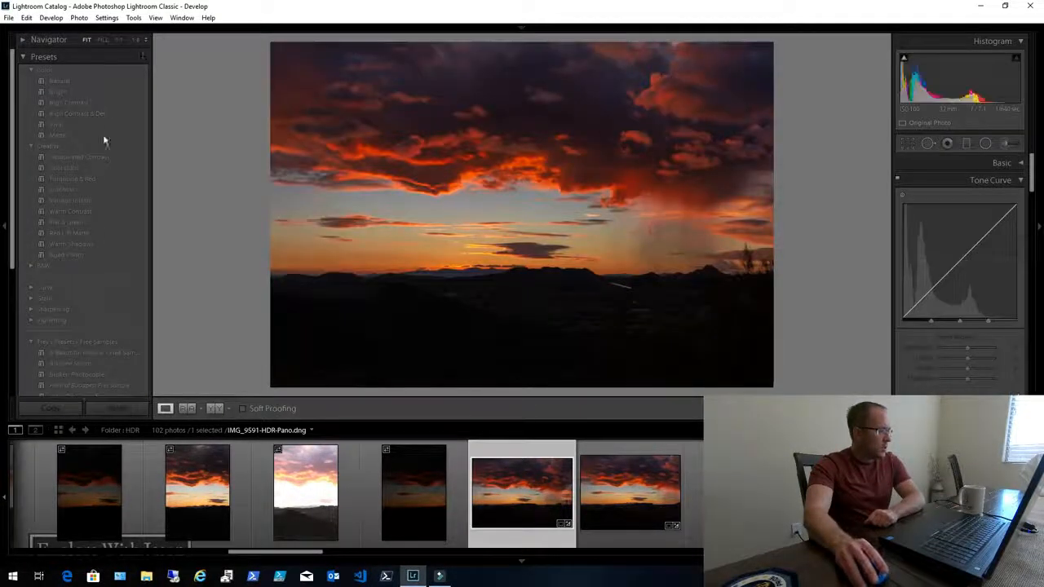
- Try the Cool Evening City user preset on the panorama, and apply the Warm Desert Sunset preset instead
scroll(81, 229, down, 5)
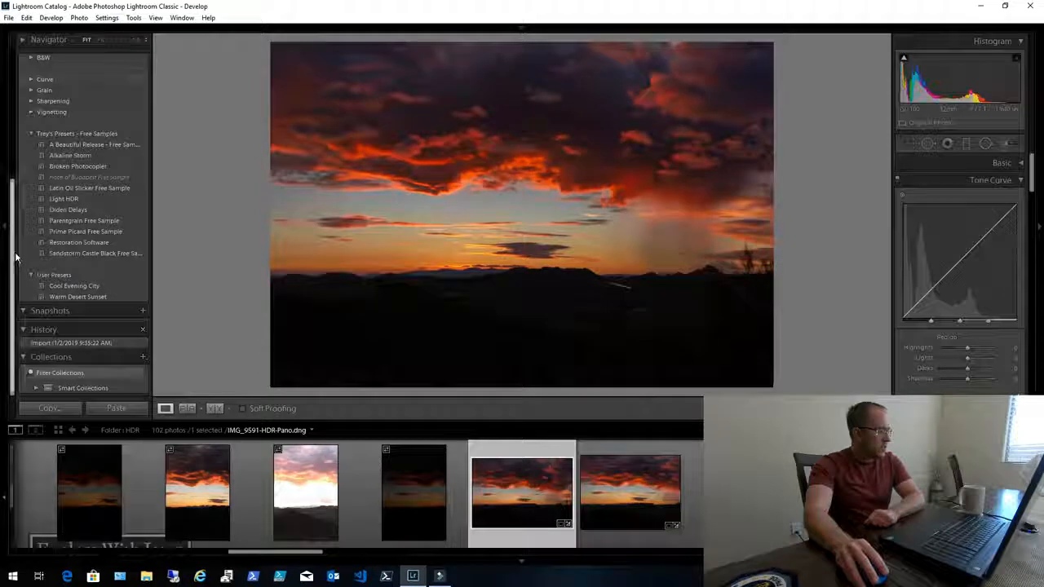
click(92, 299)
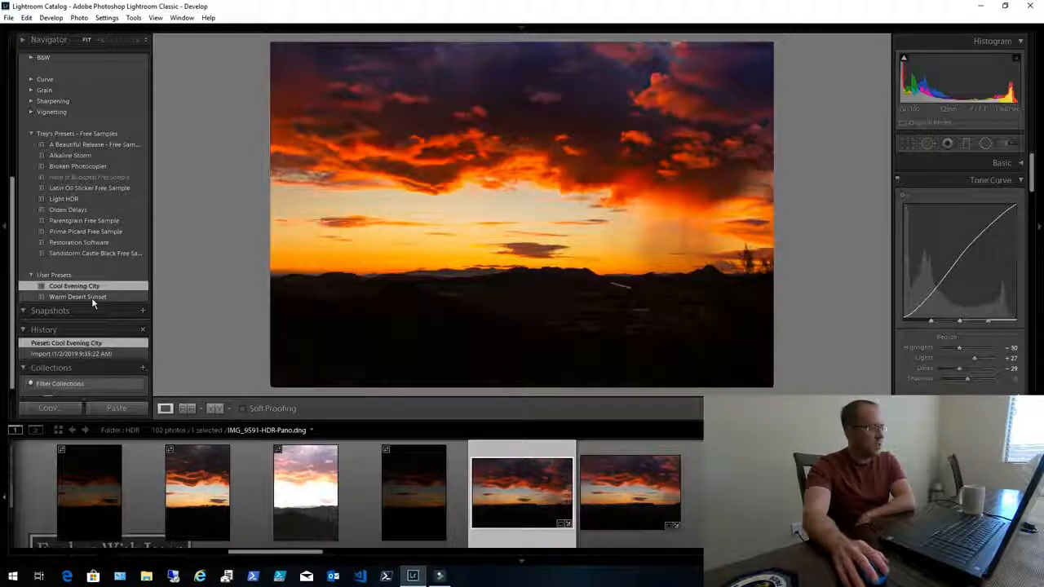
click(92, 298)
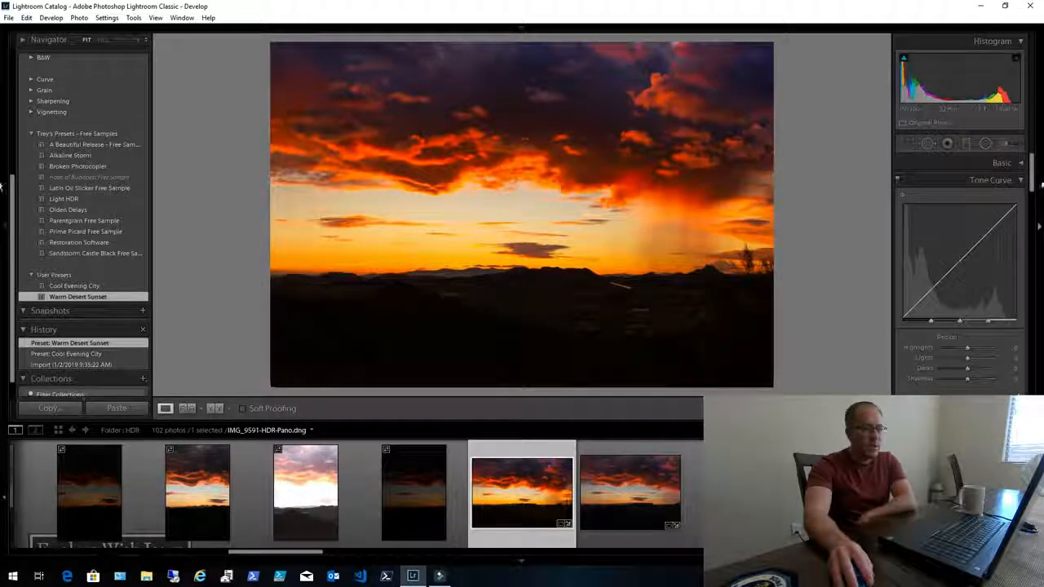
- Expand the Basic adjustments and raise the panorama's Blacks to +64 and its Exposure to +0.24
click(1024, 164)
click(1023, 164)
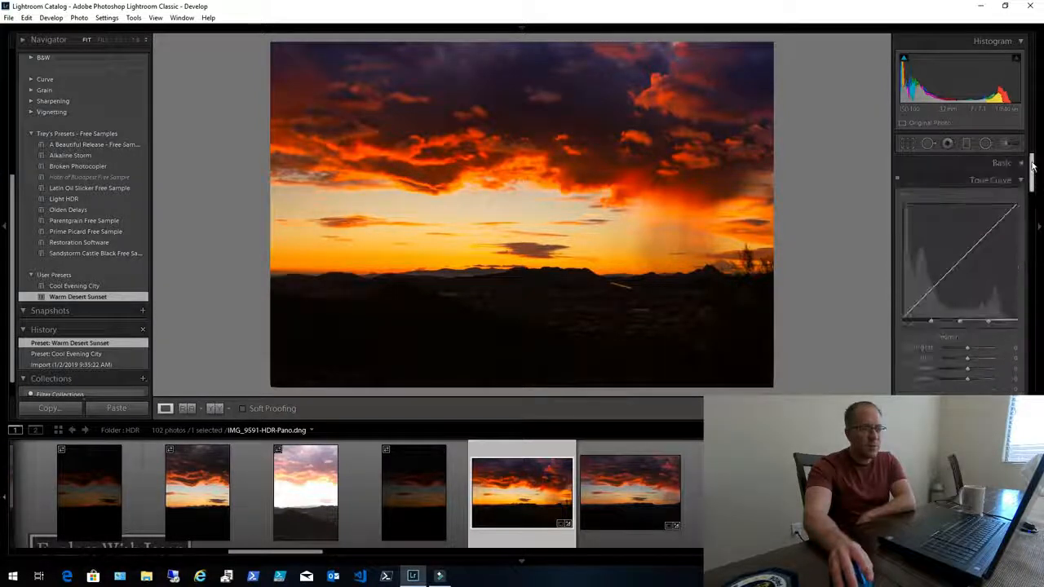
click(1023, 163)
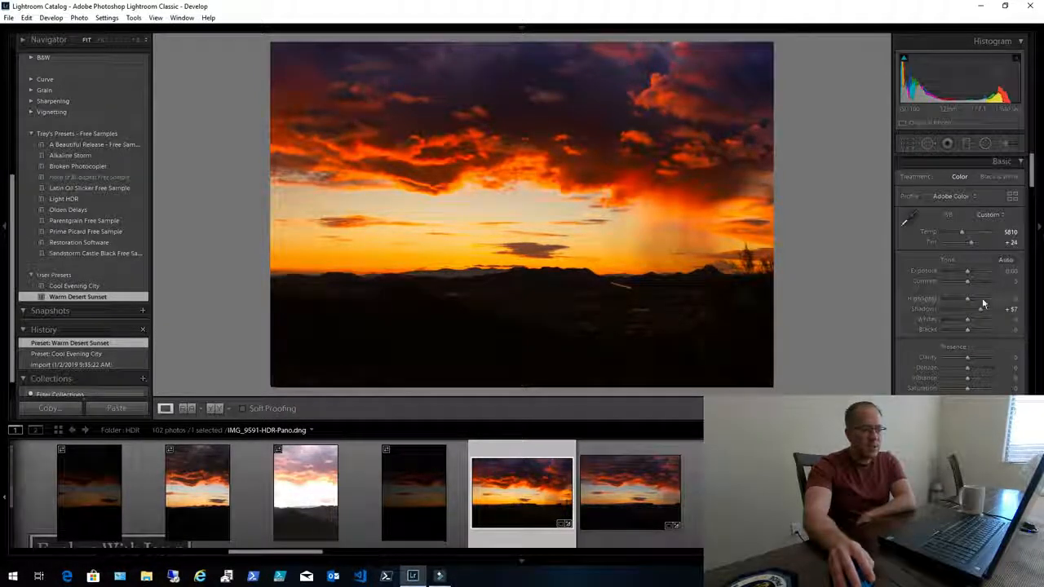
drag(967, 329, 982, 330)
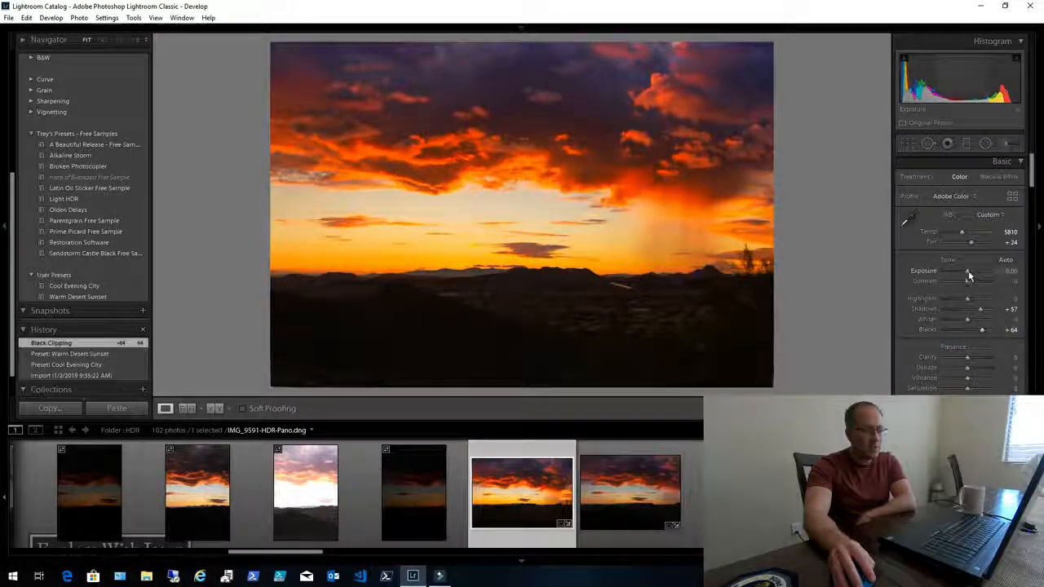
drag(968, 272, 967, 269)
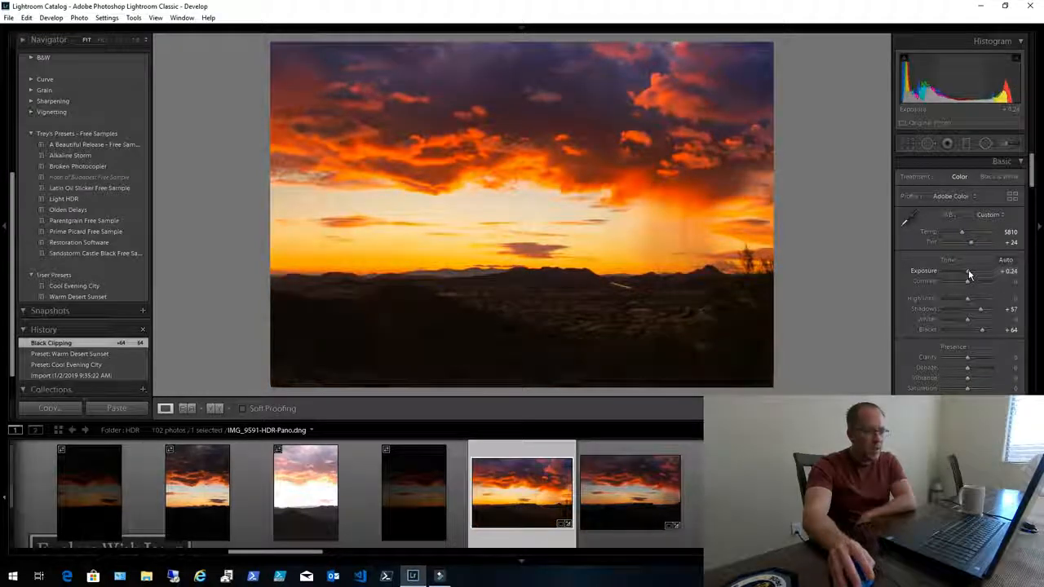
- Refine the panorama's tone with Highlights at -74, Exposure at +0.95 and Blacks at +100
drag(966, 300, 951, 299)
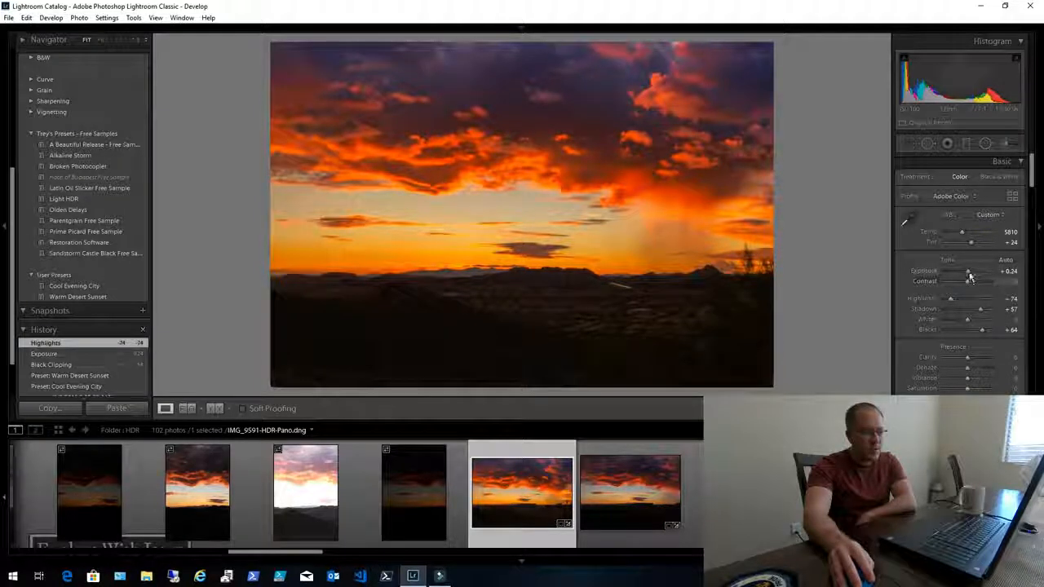
drag(969, 272, 972, 275)
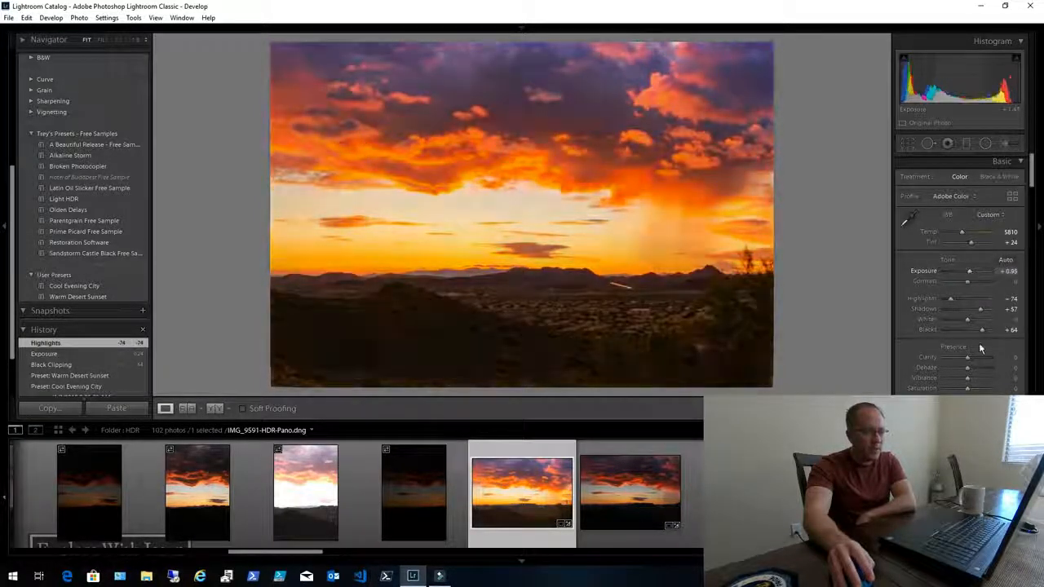
drag(982, 329, 991, 329)
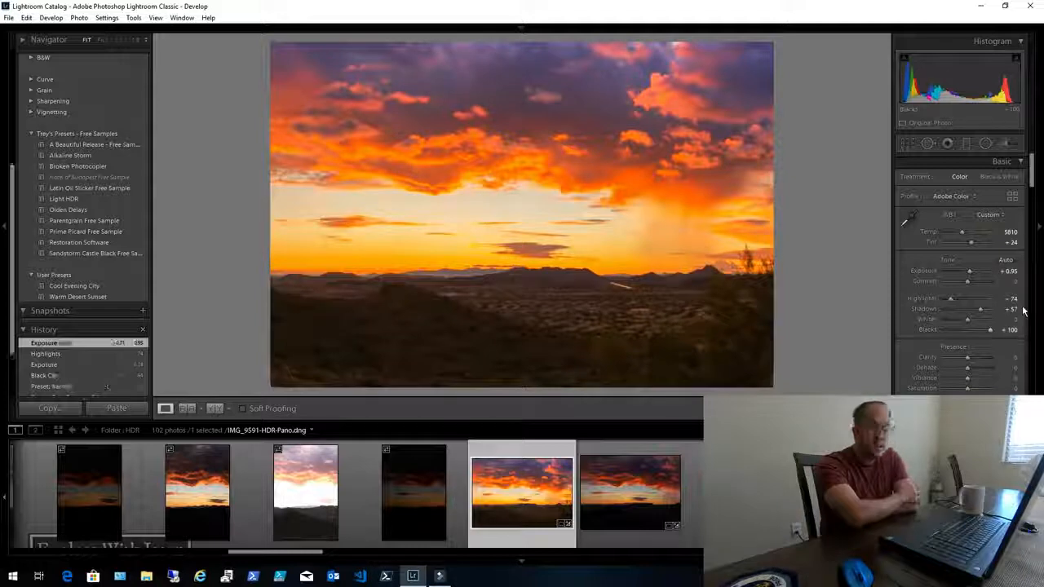